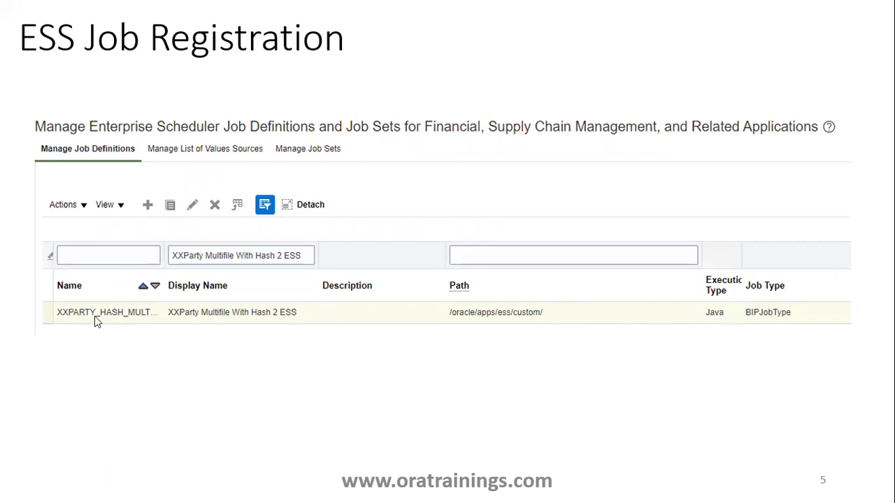
Step: Advance through the job definition and Output slides to slide 8, Bursting-Email Output, then switch windows
key("Right")
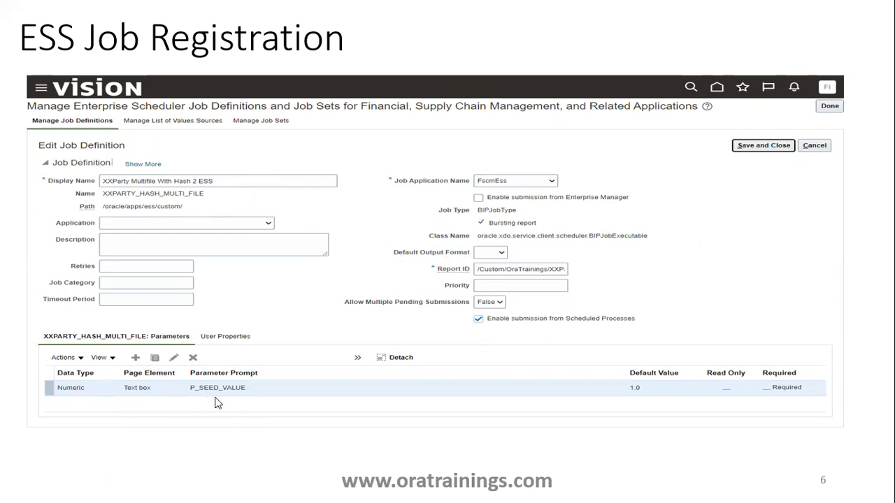
key("Right")
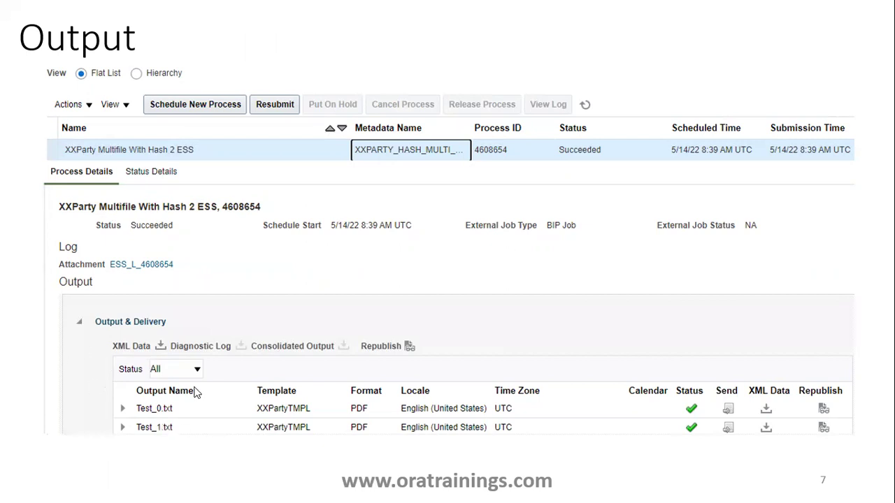
key("Right")
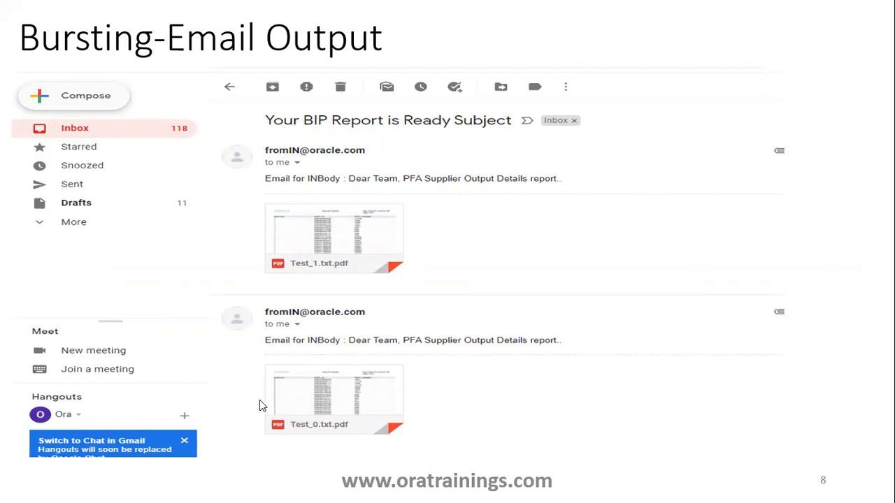
key("alt+Tab")
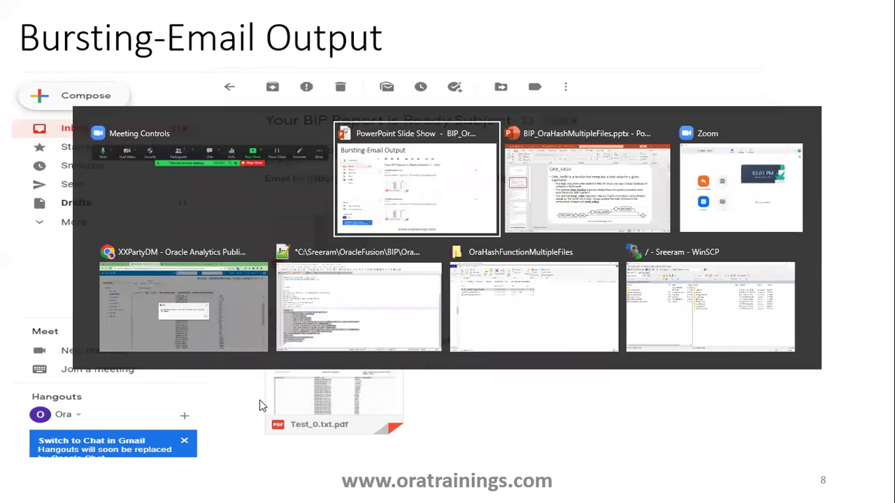
Step: Keep the session alive, review XXParty_Q's ORA_HASH SQL in the diagram, and return to the Data tab
key("Tab")
key("Tab")
key("Tab")
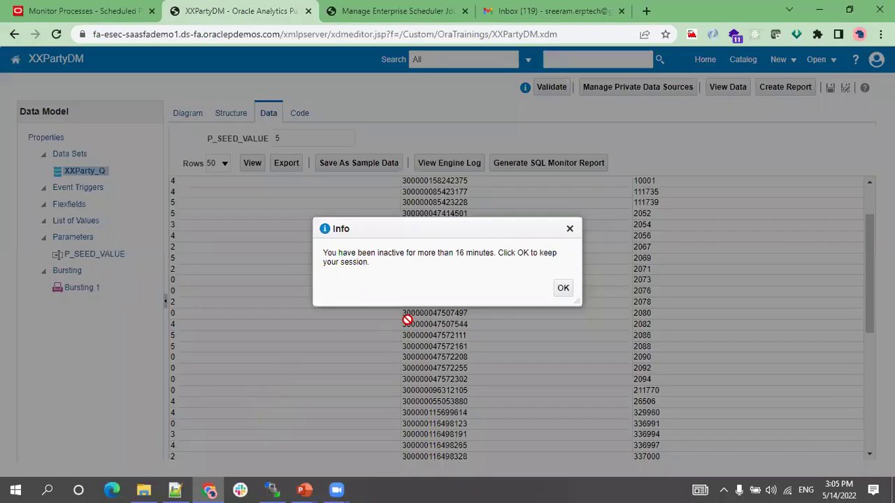
left_click(563, 287)
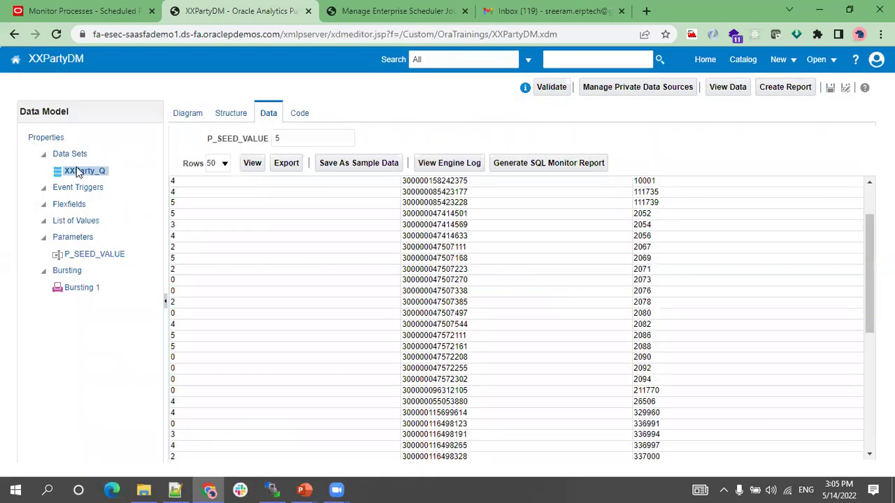
left_click(187, 112)
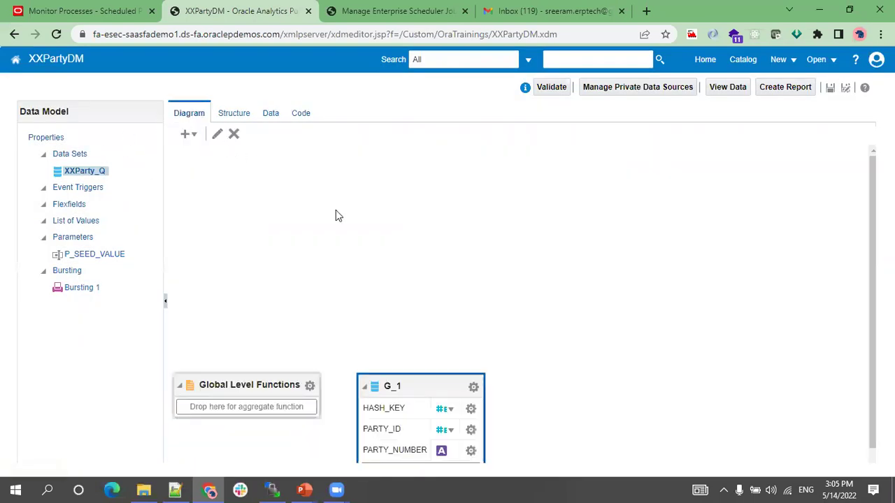
left_click_drag(424, 375, 378, 193)
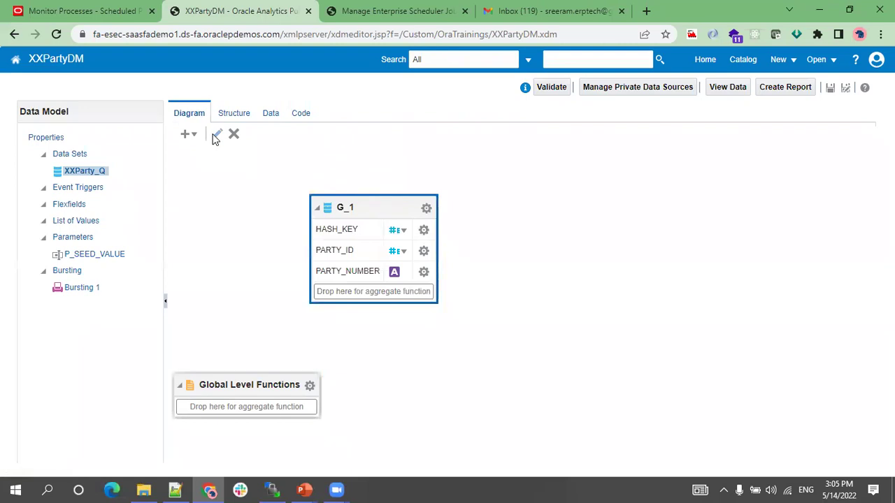
left_click(217, 134)
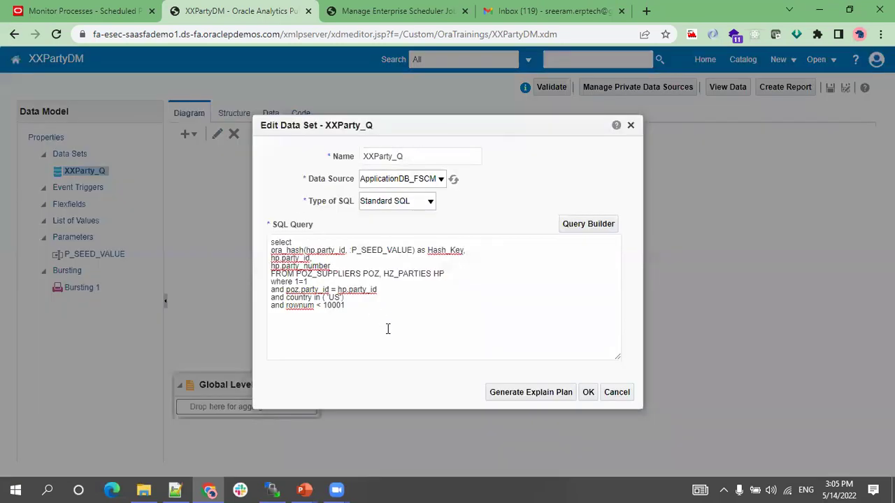
left_click(615, 393)
left_click(268, 114)
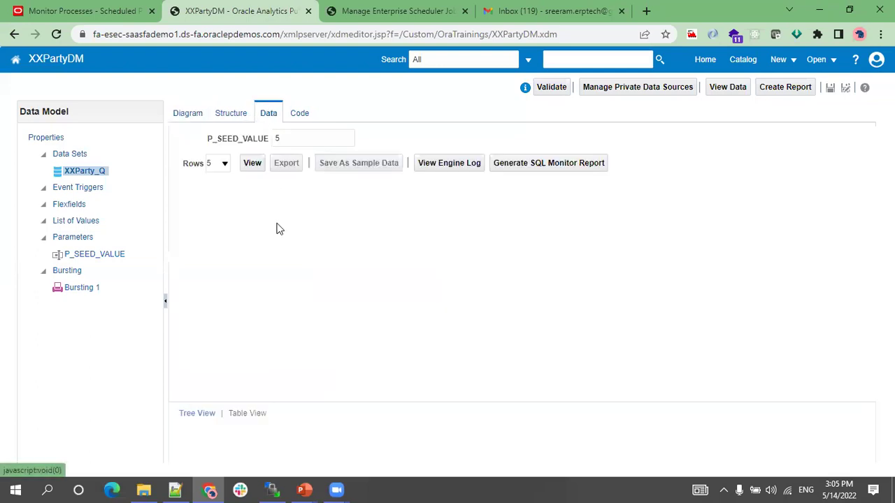
Step: Preview the XXParty_Q data with P_SEED_VALUE 2 and 50 rows
left_click(274, 138)
left_click(284, 137)
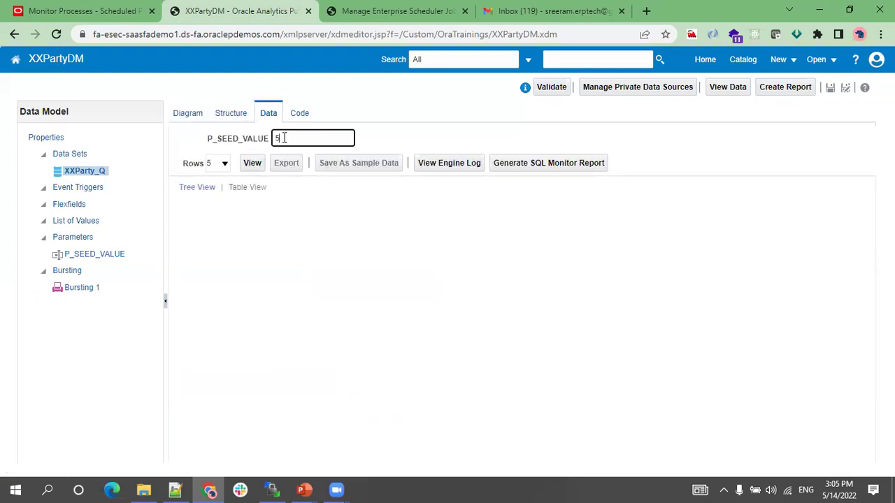
double_click(284, 138)
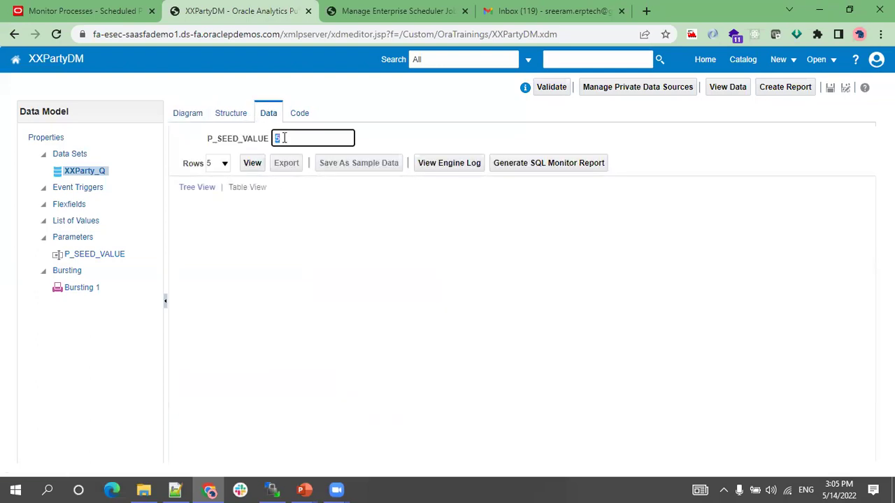
left_click(246, 163)
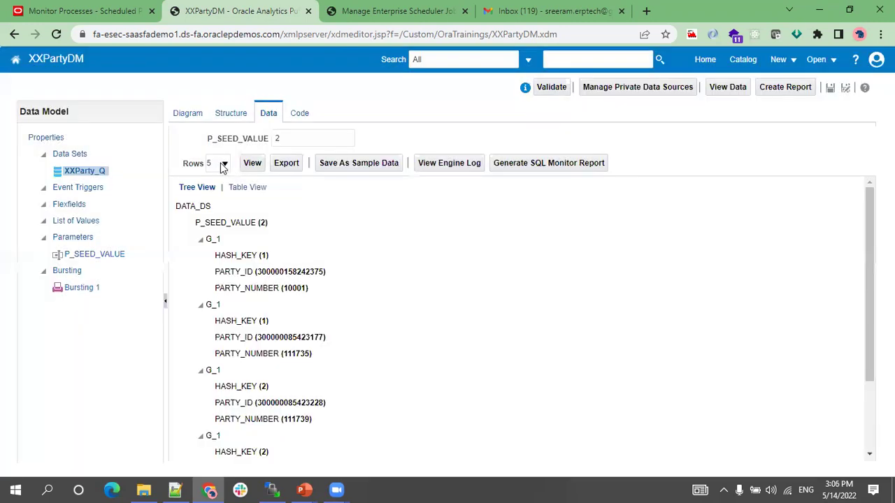
left_click(218, 163)
left_click(216, 200)
left_click(244, 163)
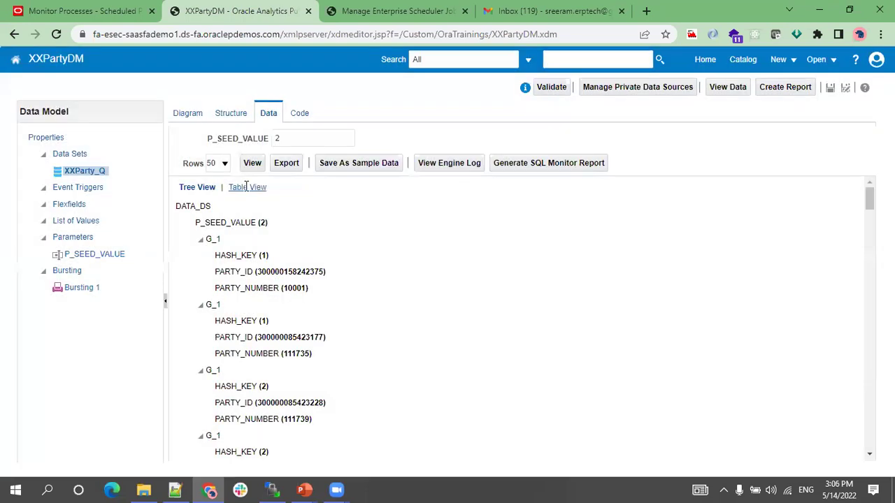
Step: Show the preview as a table with P_SEED_VALUE 1, highlighting party numbers 10001 and 2052
left_click(245, 187)
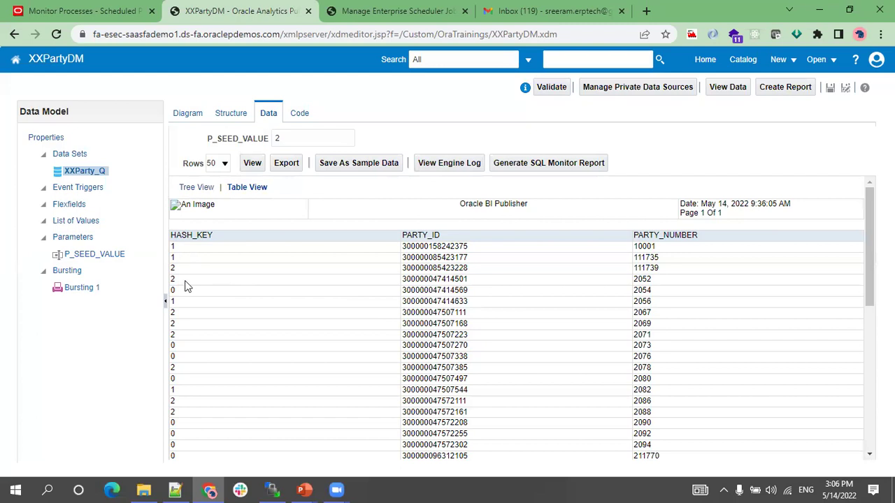
double_click(286, 138)
type("1")
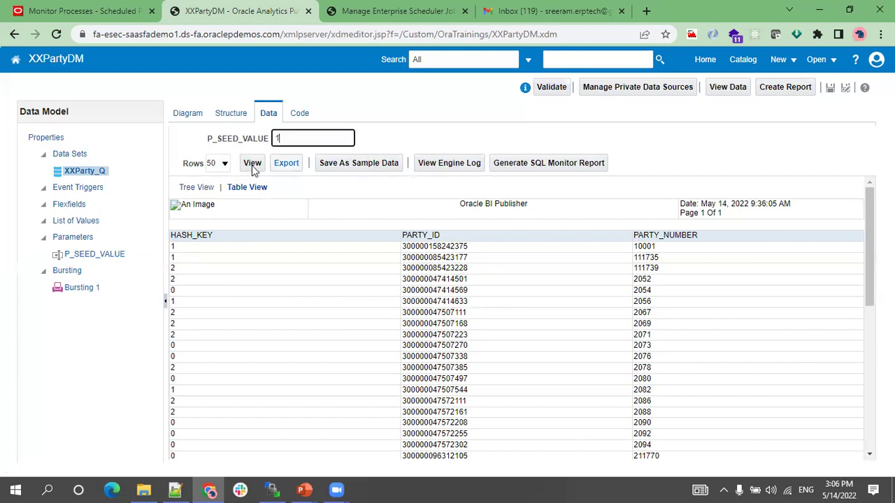
left_click(253, 164)
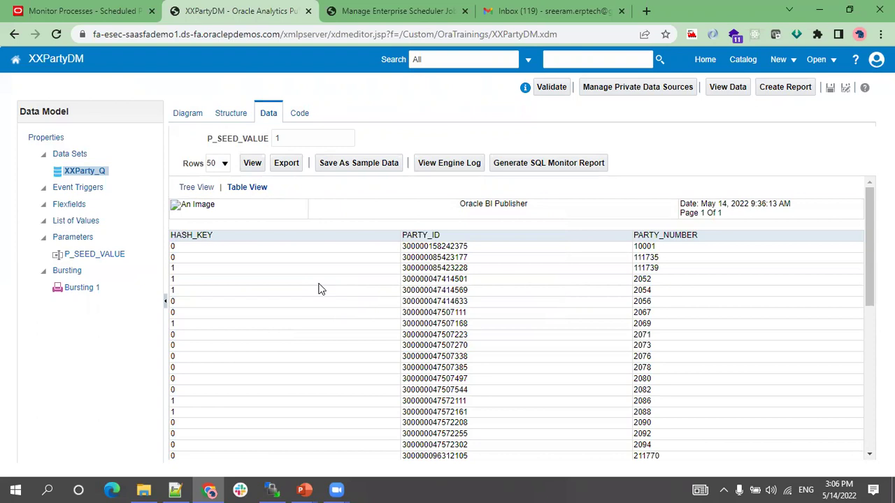
left_click(306, 138)
double_click(644, 246)
double_click(639, 283)
Step: Open the Bursting 1 definition under Bursting in the Data Model tree
left_click(77, 287)
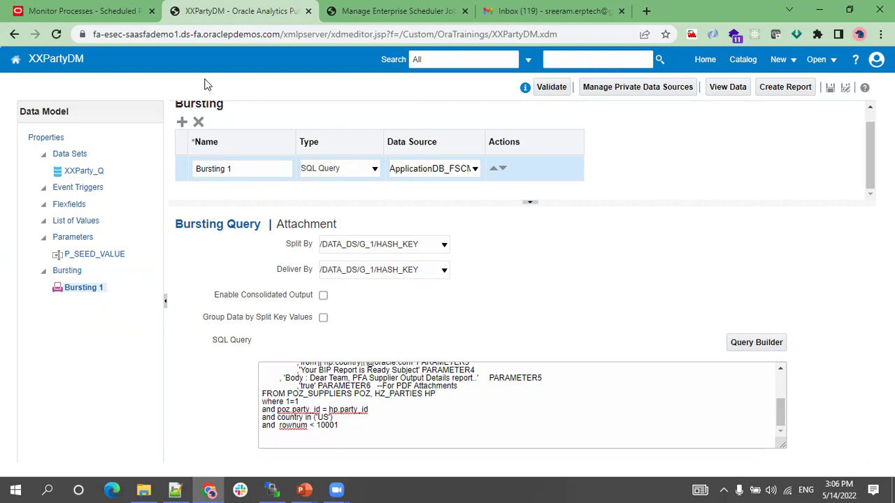
Step: Schedule a new process and choose the XXParty Multifile With Hash 2 ESS job
left_click(125, 10)
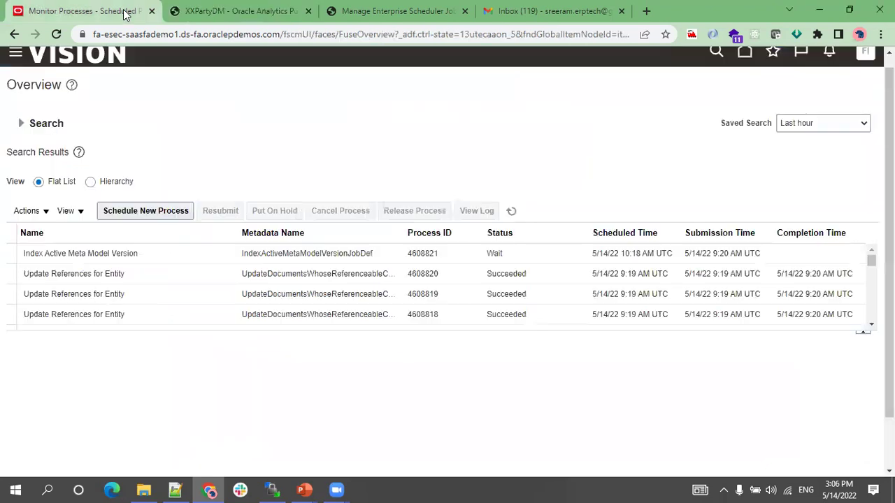
left_click(148, 211)
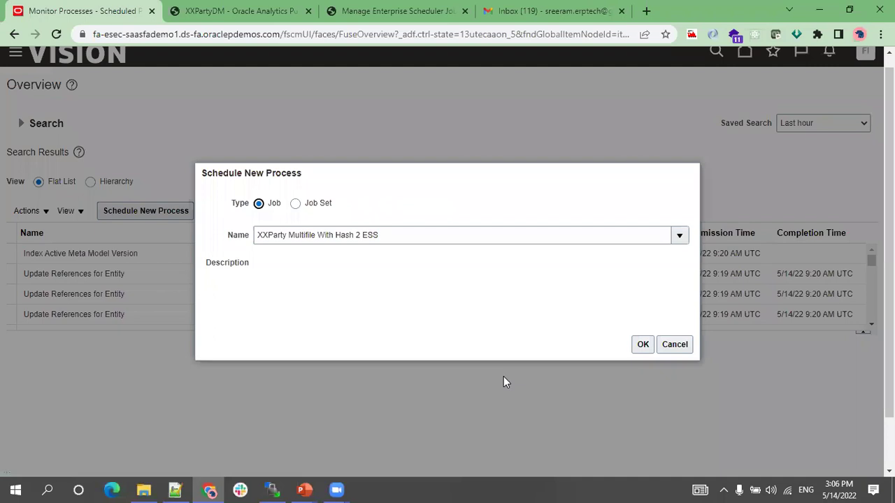
left_click(431, 238)
key("BackSpace")
key("BackSpace")
key("BackSpace")
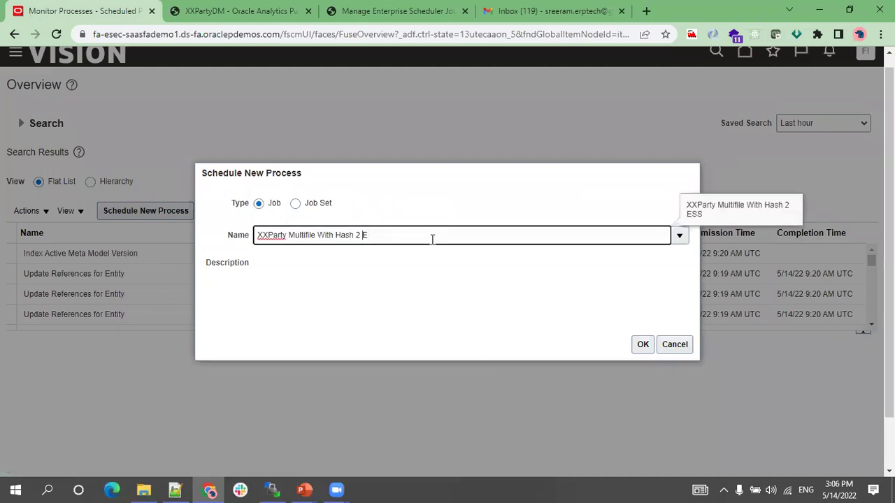
left_click(441, 351)
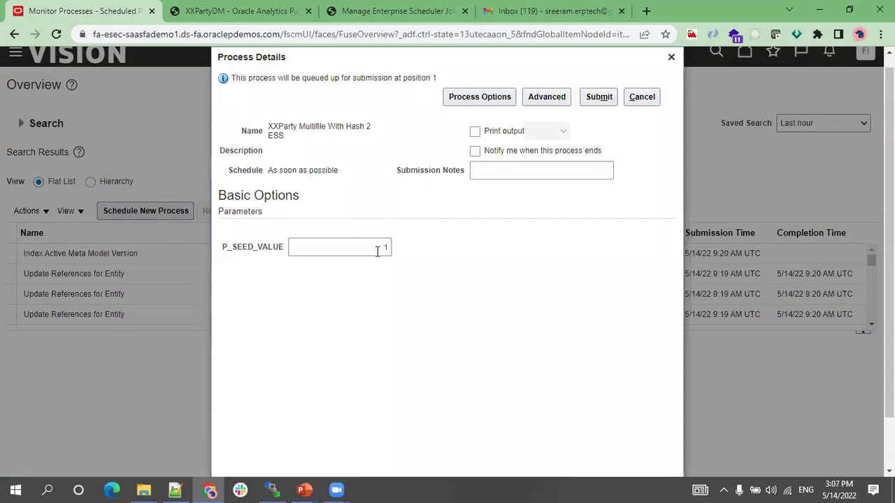
Step: Submit the job with P_SEED_VALUE 1 as process 4608835 and close the confirmation
double_click(376, 250)
left_click(595, 97)
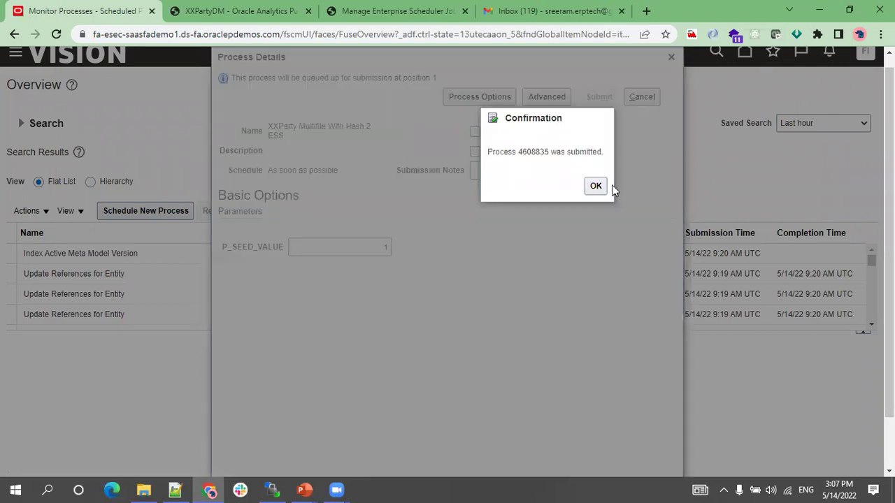
left_click(593, 185)
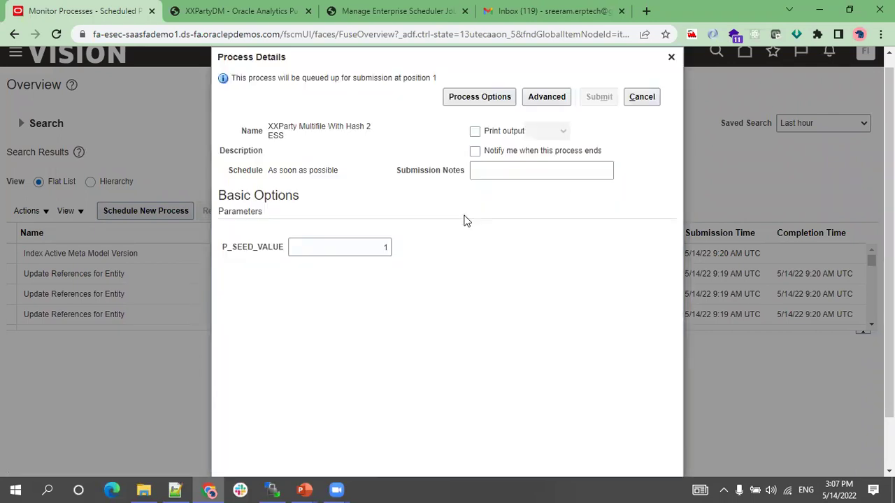
left_click(638, 99)
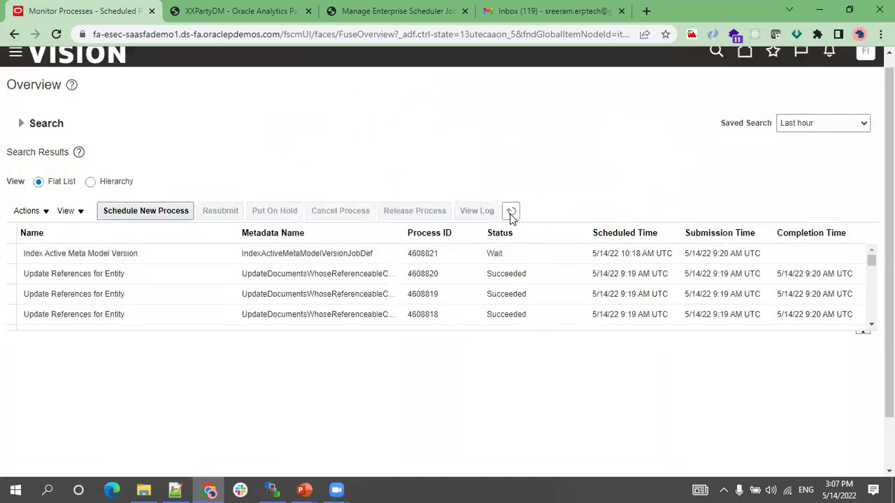
Step: Refresh and select run 4608835, reviewing its Output & Delivery files Test_0.txt and Test_1.txt
left_click(511, 212)
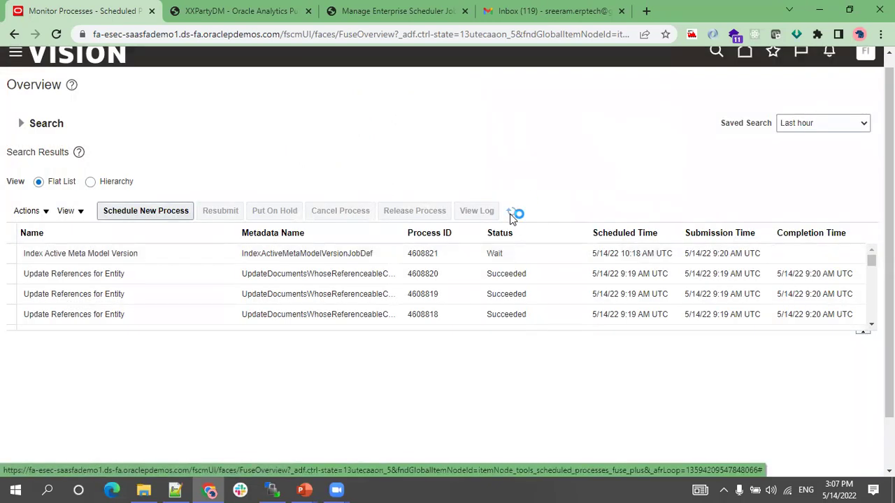
left_click(233, 253)
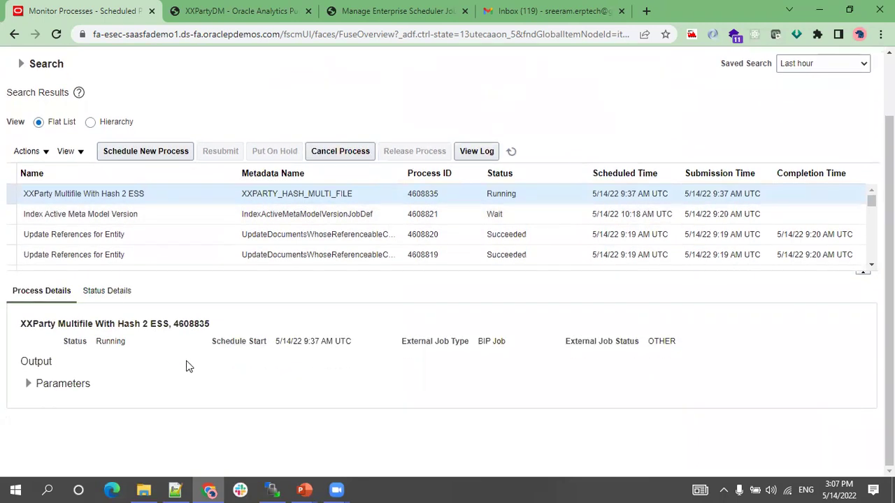
left_click(511, 151)
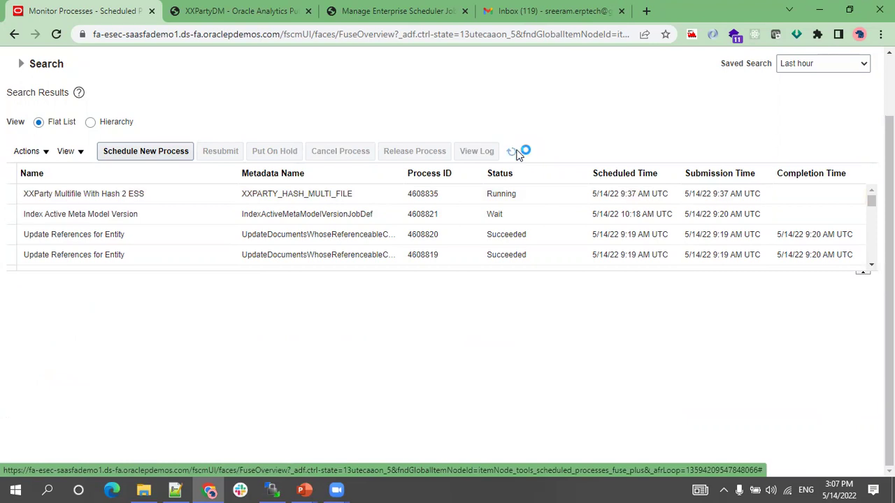
left_click(513, 194)
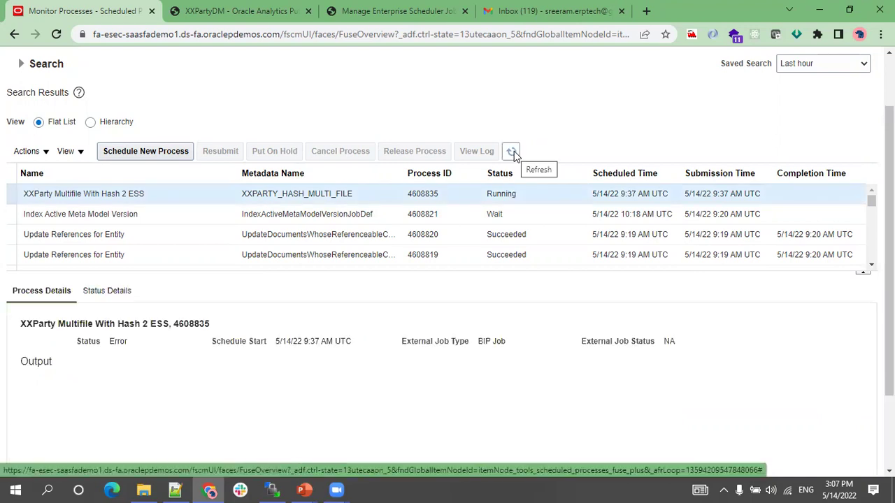
scroll(294, 359, "down", 2)
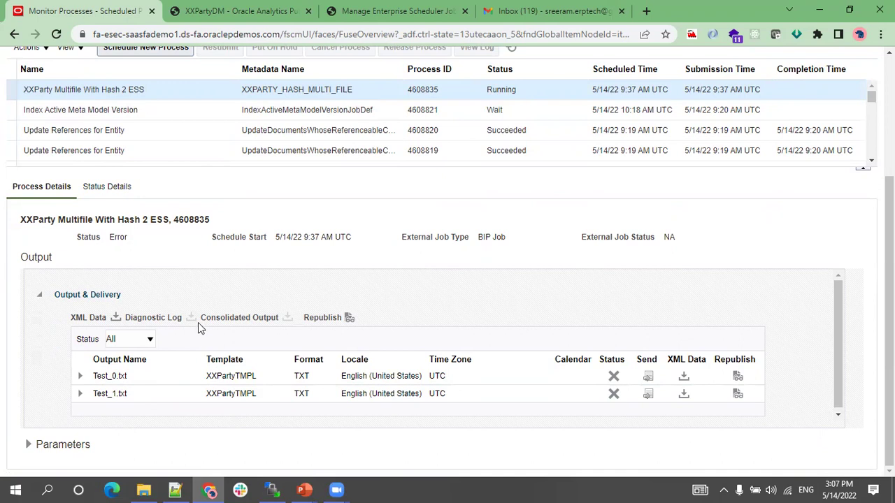
scroll(176, 253, "up", 3)
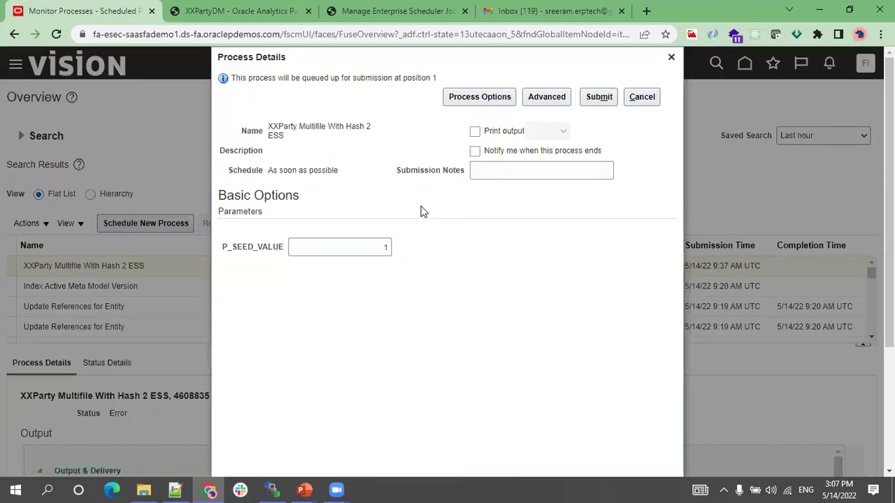
Step: Enter P_SEED_VALUE 5, submit the job as process 4608836, and acknowledge the confirmation
left_click(335, 248)
type("5")
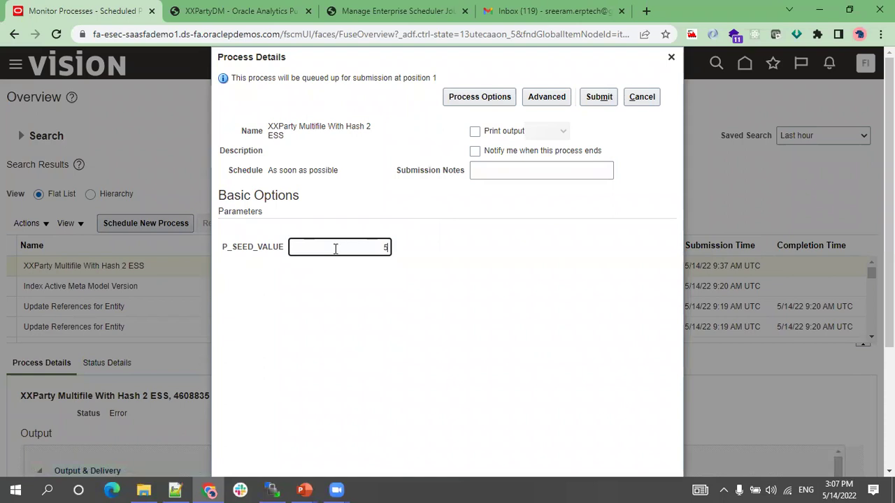
left_click(594, 96)
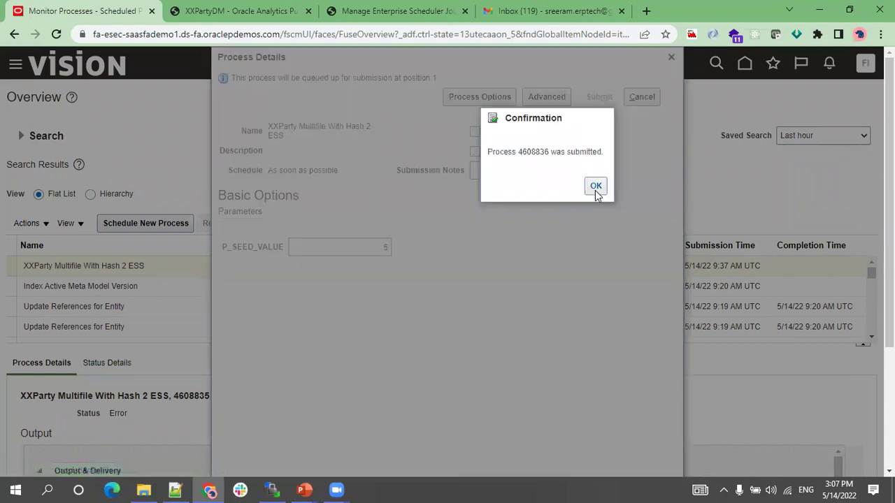
left_click(595, 187)
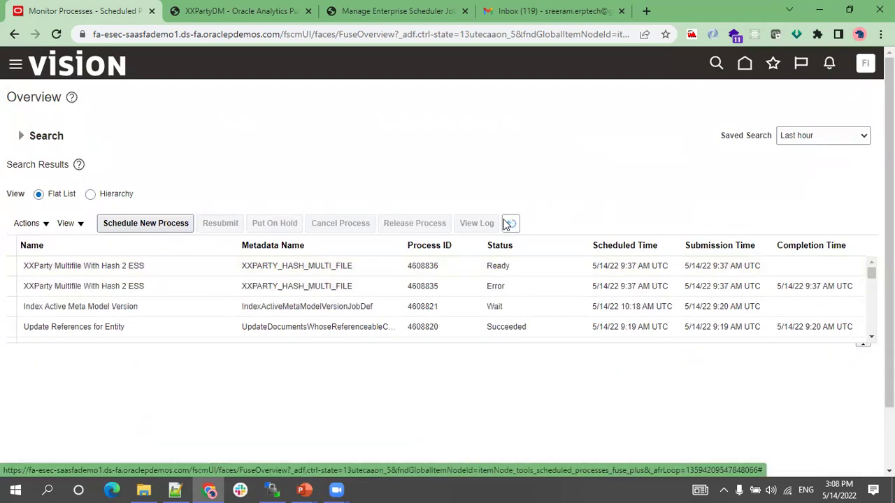
Step: Refresh and select run 4608836, scrolling its output list of Test_0.txt through Test_5.txt
left_click(563, 264)
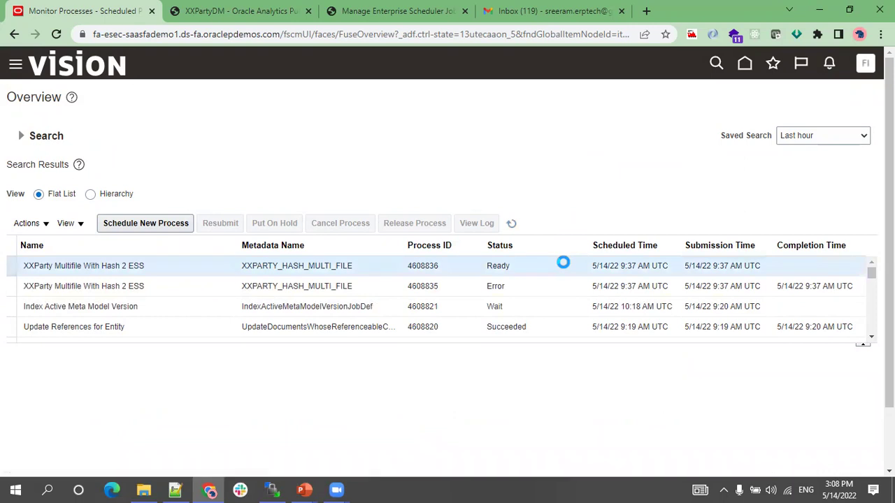
left_click(515, 264)
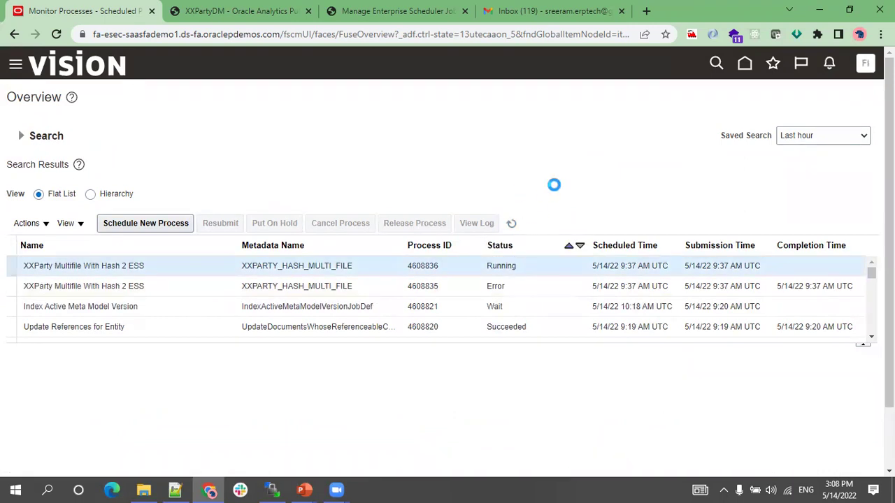
scroll(326, 355, "down", 3)
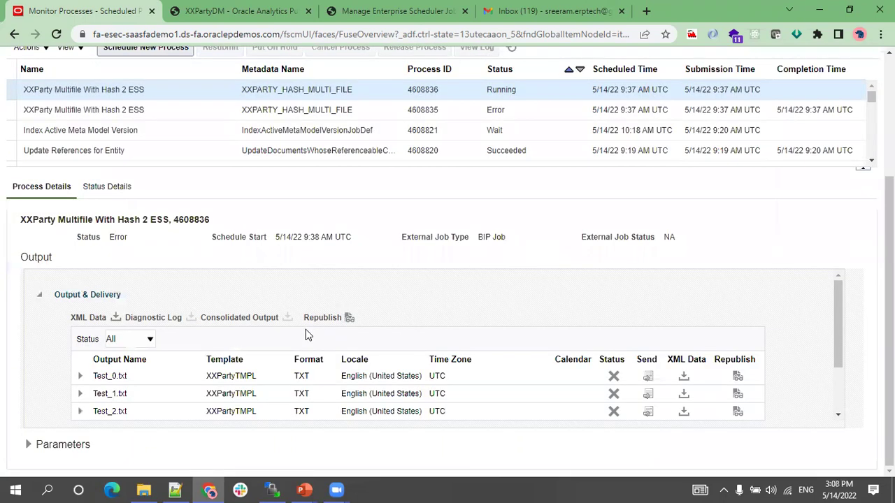
scroll(305, 329, "down", 2)
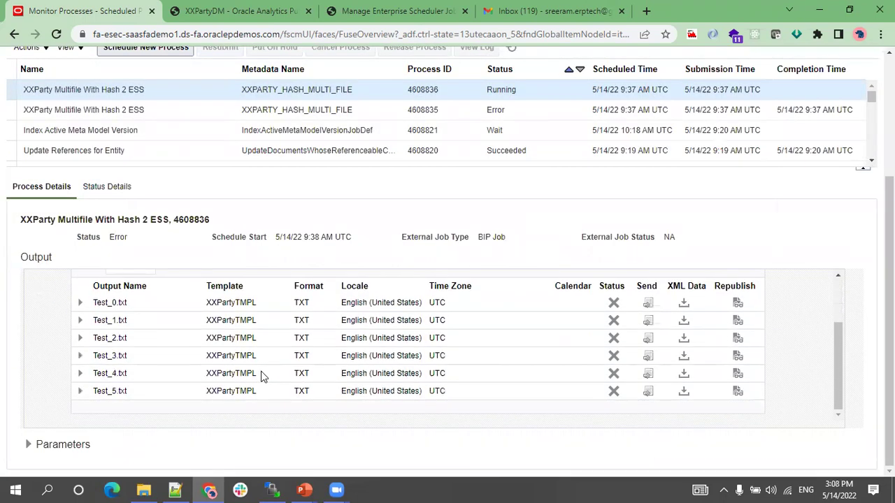